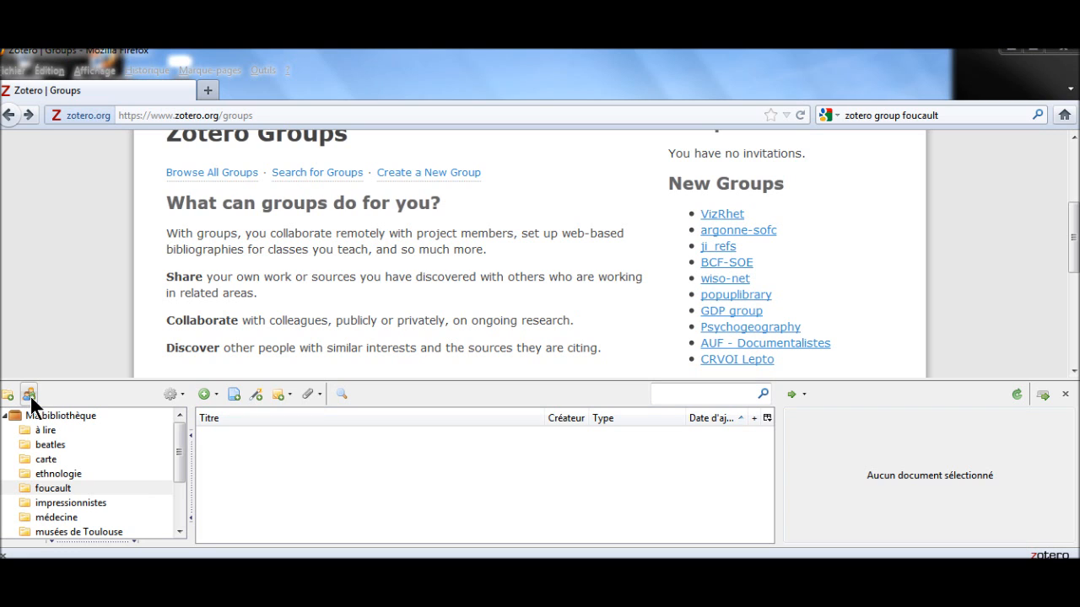
# Start creating a new Zotero group and name it impressionnistes.
pyautogui.click(30, 396)
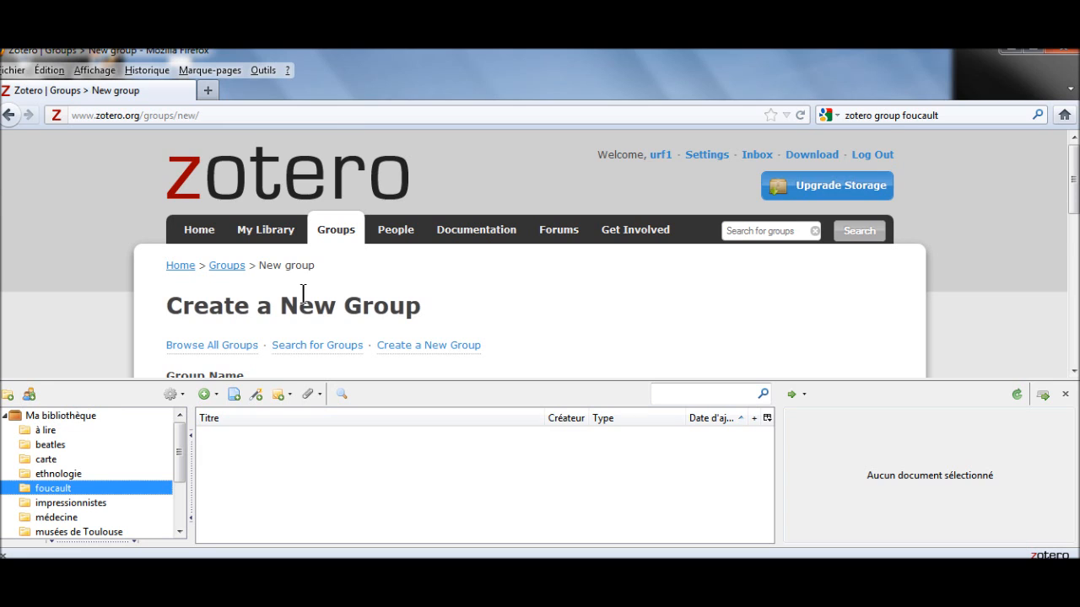
pyautogui.scroll(-2, 308, 297)
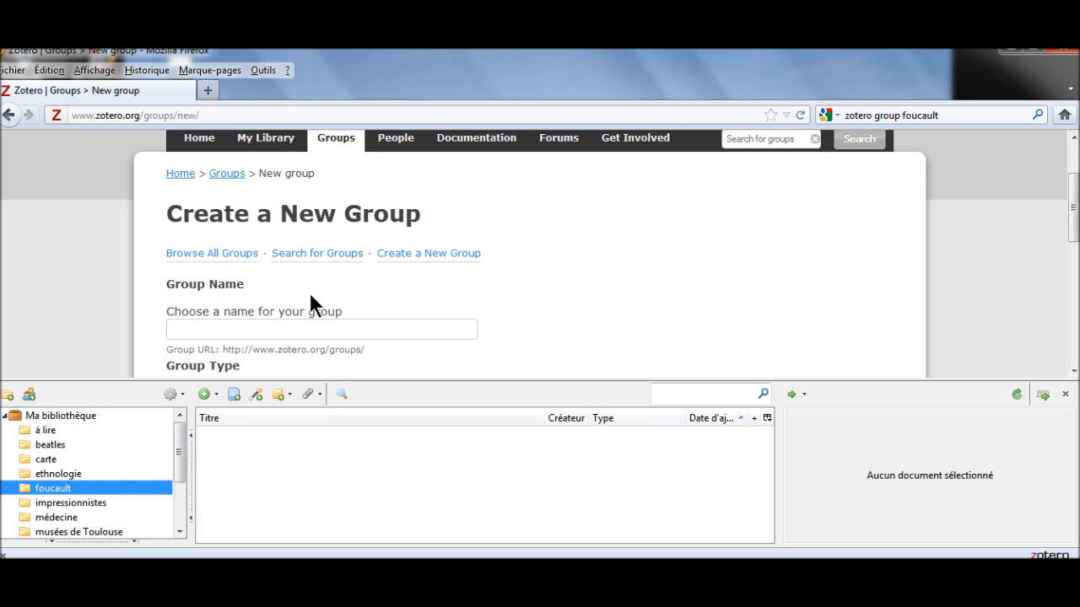
pyautogui.scroll(-2, 310, 295)
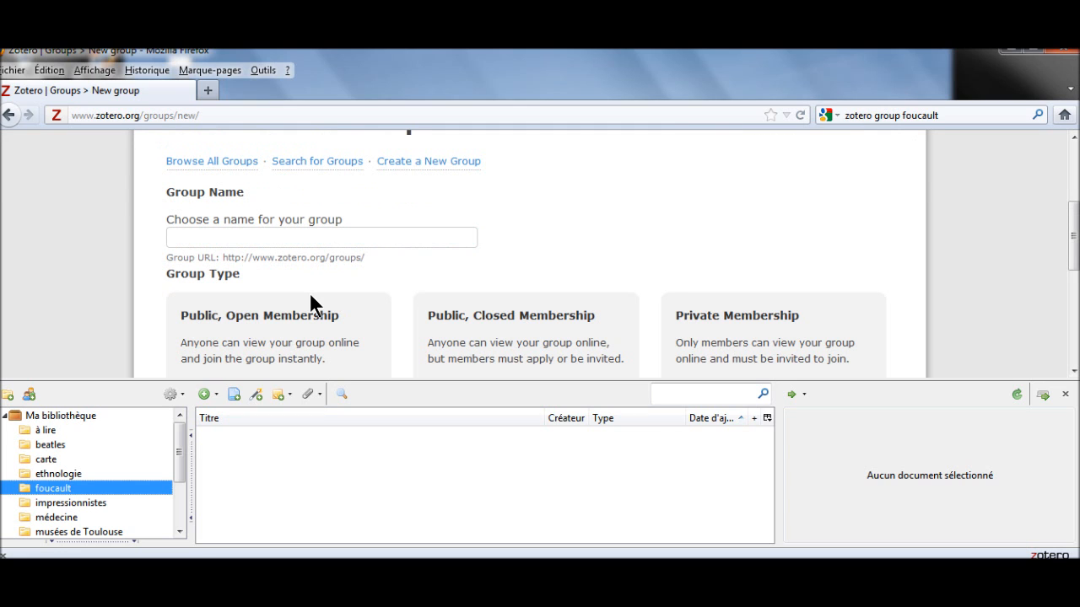
pyautogui.click(283, 237)
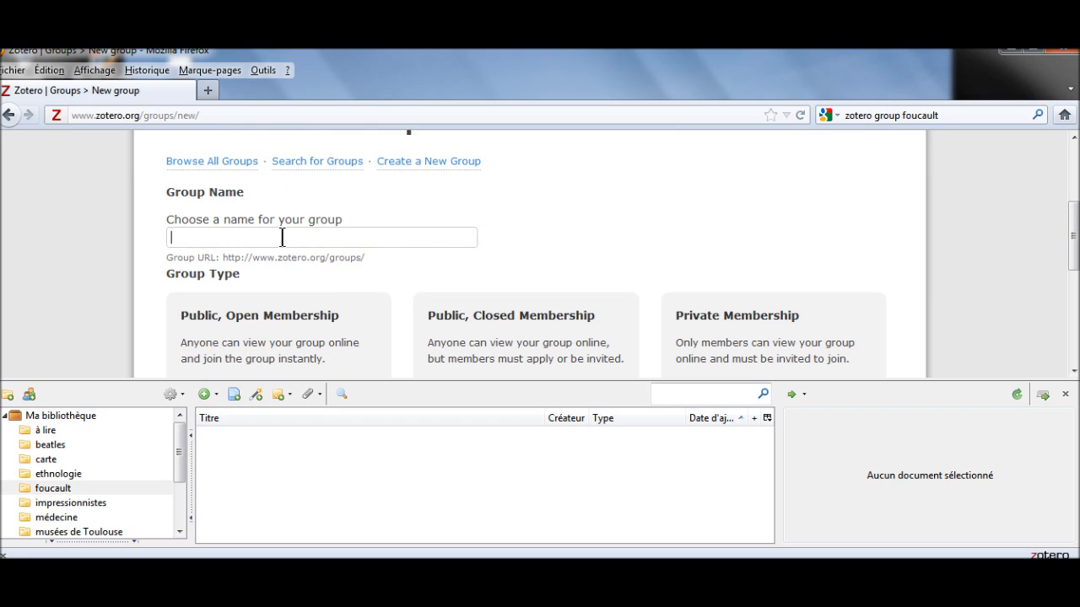
pyautogui.write('impressionne')
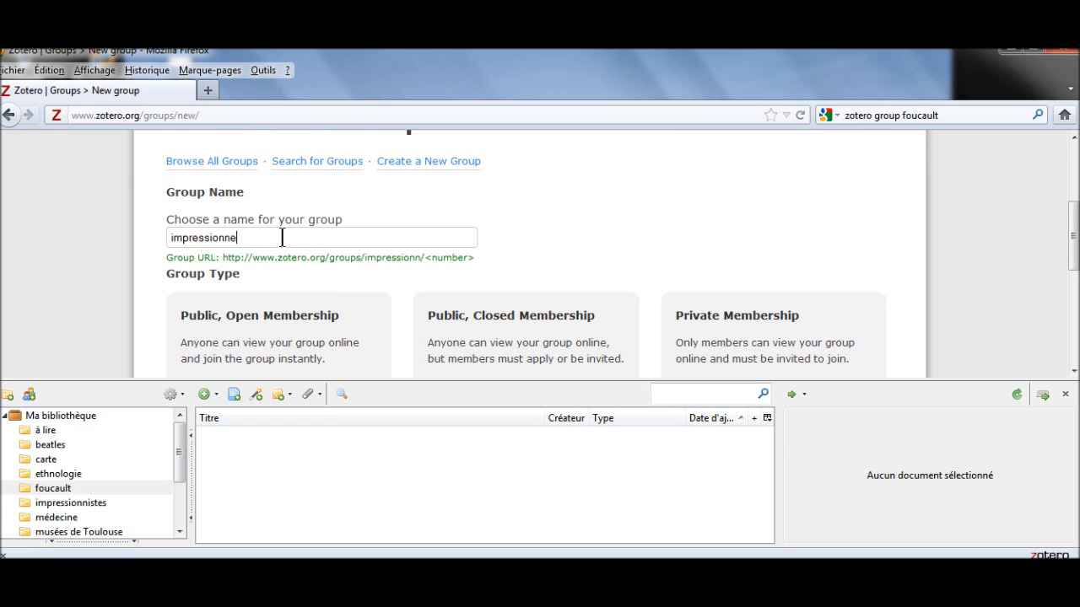
pyautogui.press('BackSpace')
pyautogui.write('i')
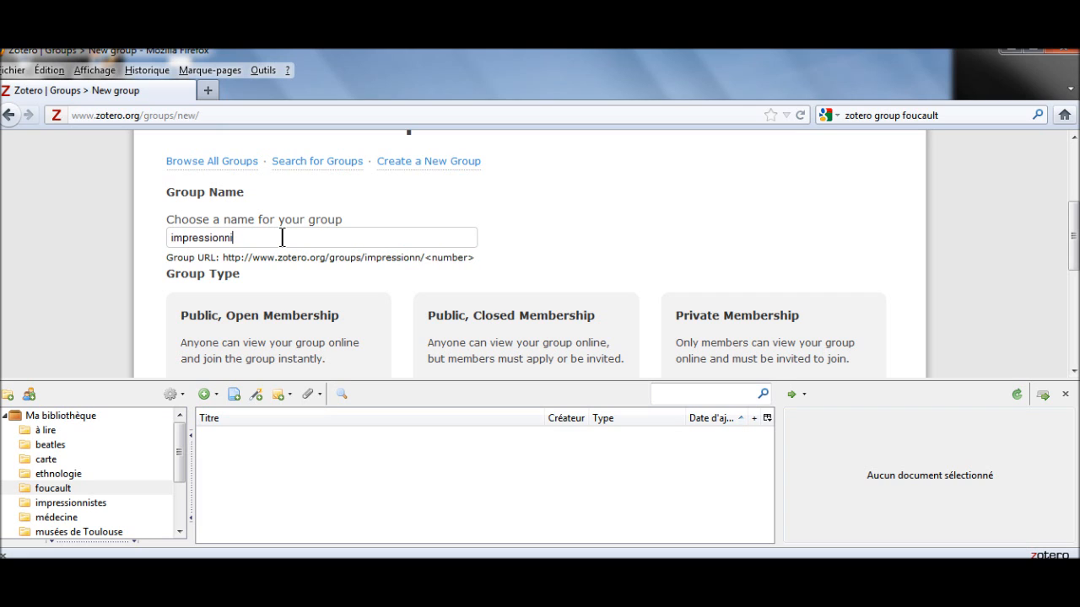
pyautogui.write('stes')
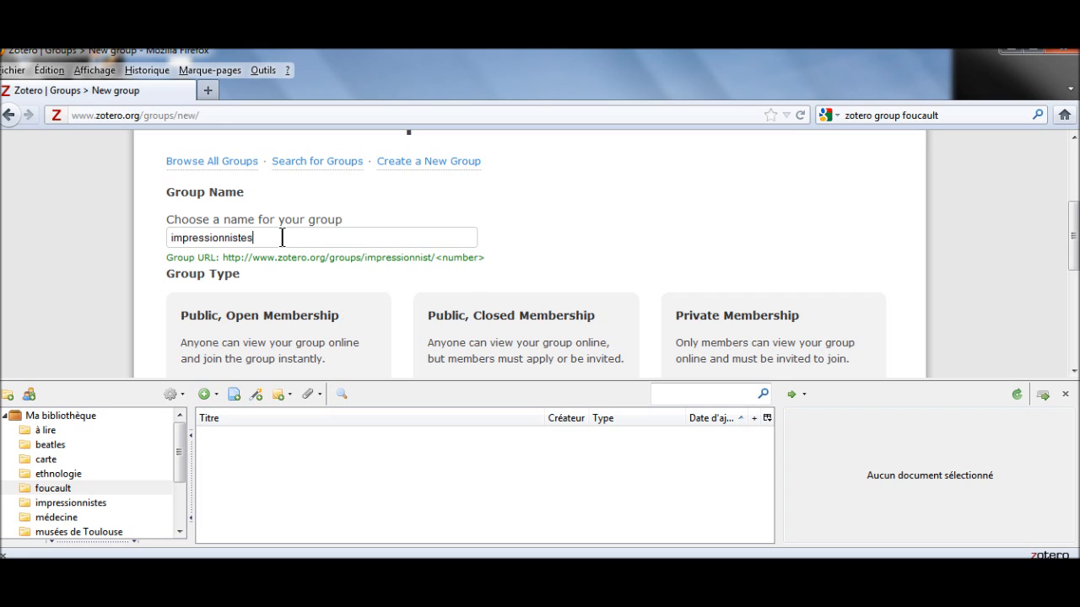
# Set the group type to Private Membership and create the group.
pyautogui.scroll(-2, 323, 247)
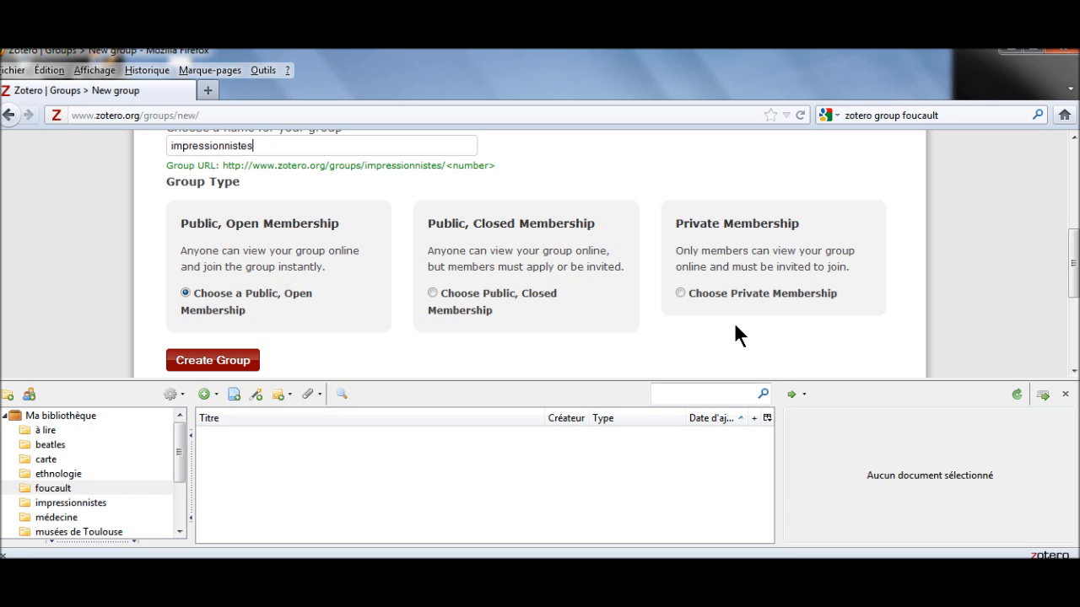
pyautogui.click(680, 293)
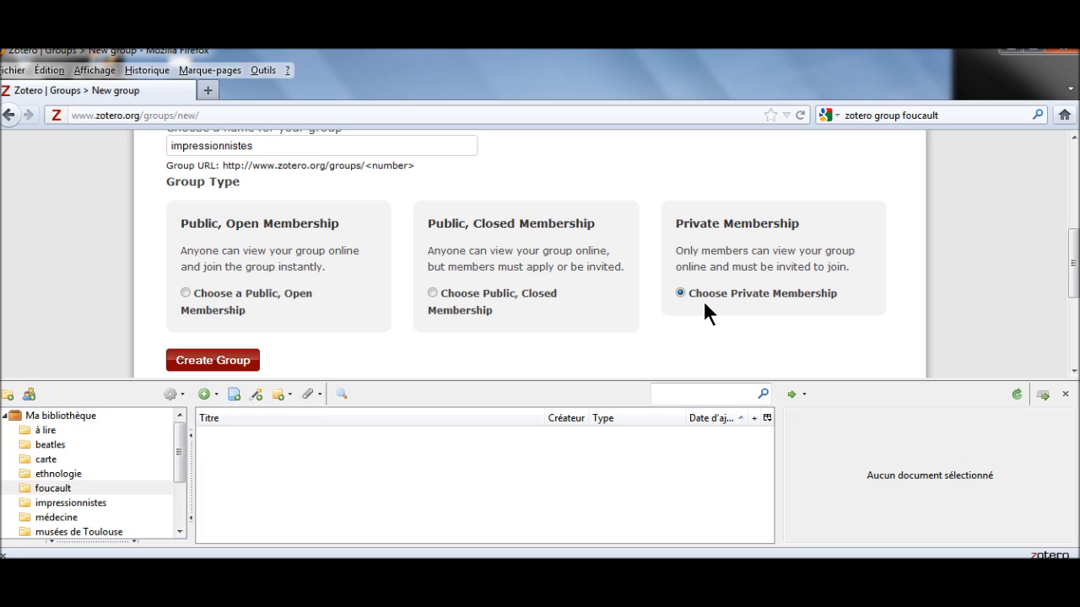
pyautogui.click(223, 364)
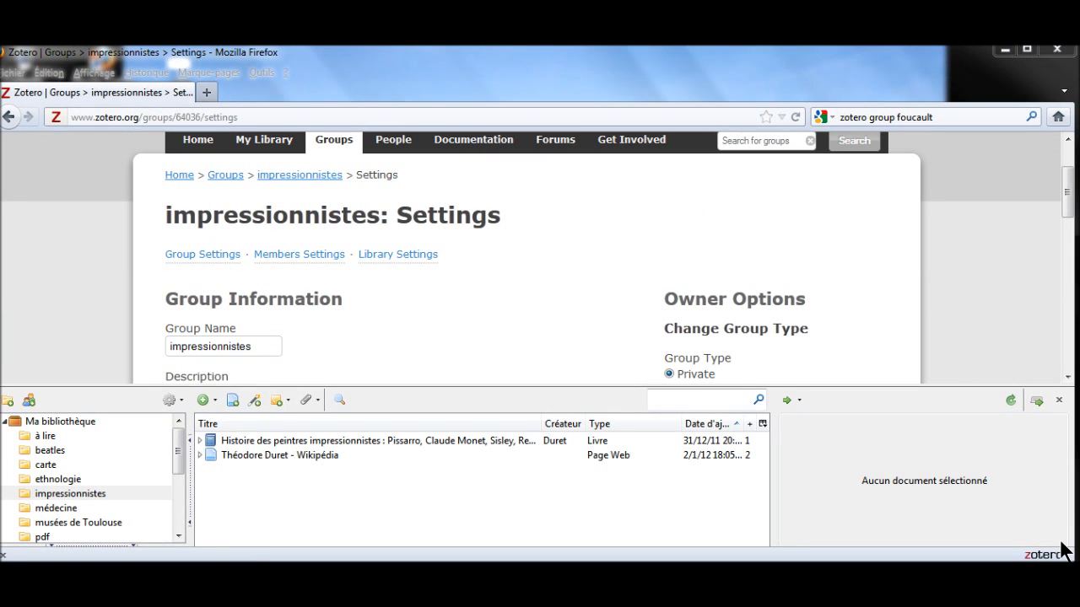
# Close the Zotero library pane and review the new group's general settings, including description, disciplines, group type and deletion options.
pyautogui.click(1061, 401)
pyautogui.scroll(-3, 484, 402)
pyautogui.scroll(3, 485, 404)
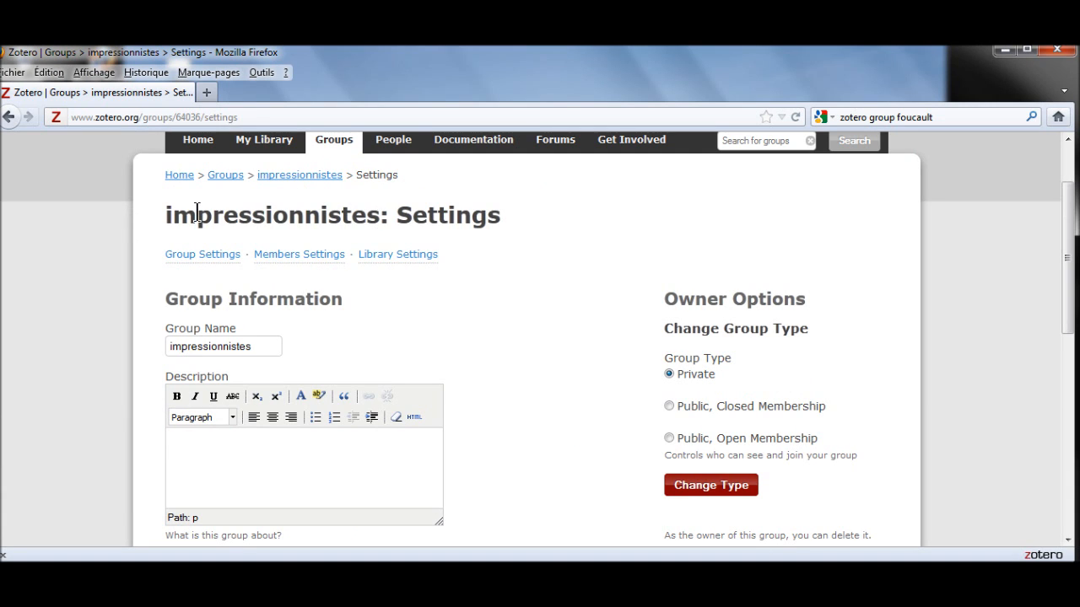
pyautogui.scroll(-2, 453, 415)
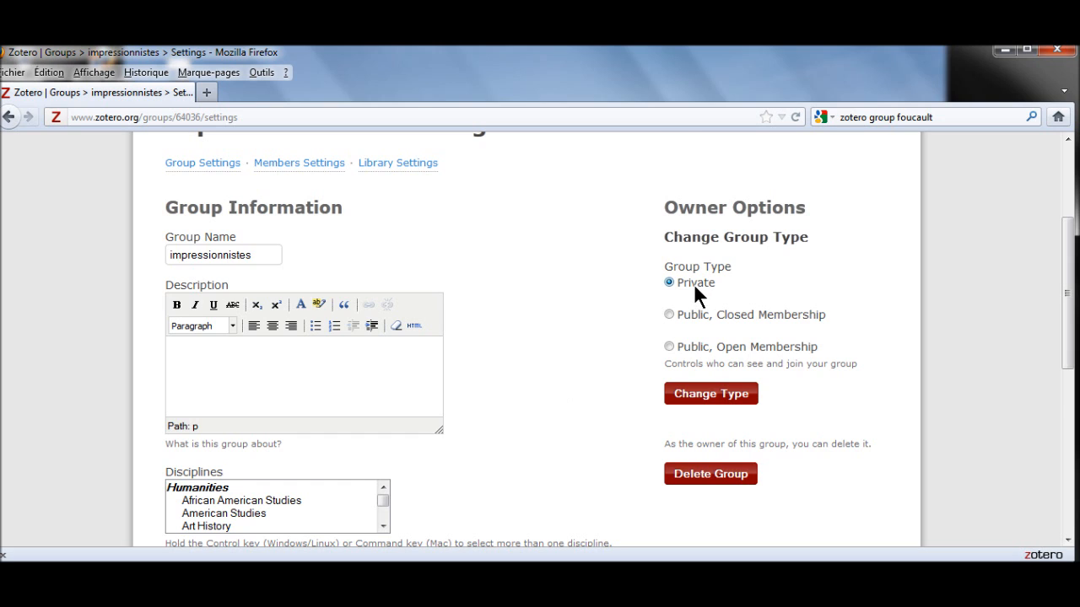
pyautogui.scroll(-2, 694, 286)
pyautogui.scroll(2, 687, 290)
pyautogui.scroll(-2, 690, 354)
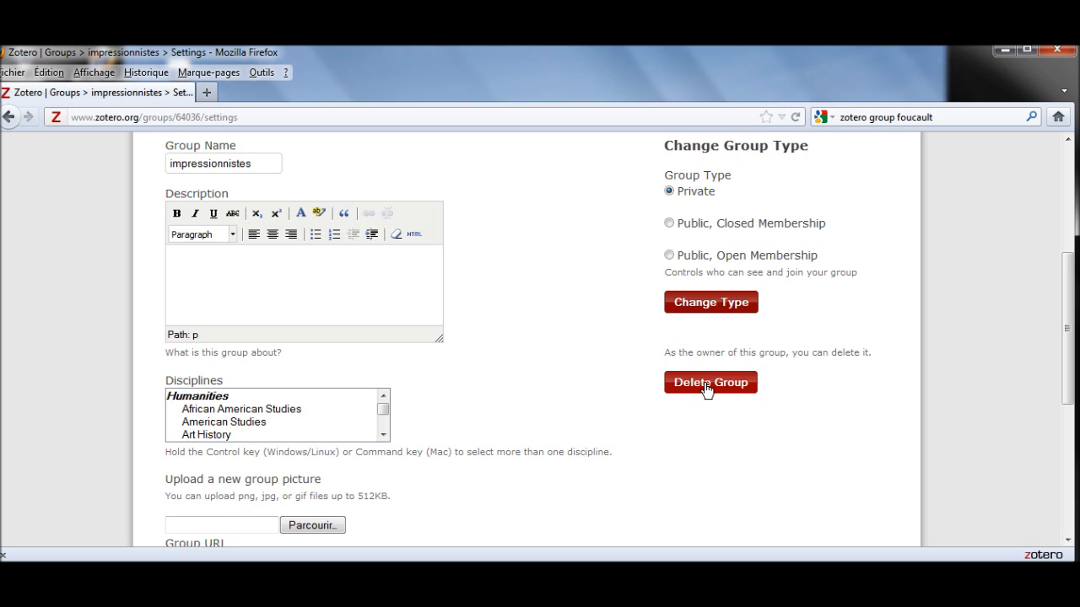
pyautogui.scroll(4, 582, 432)
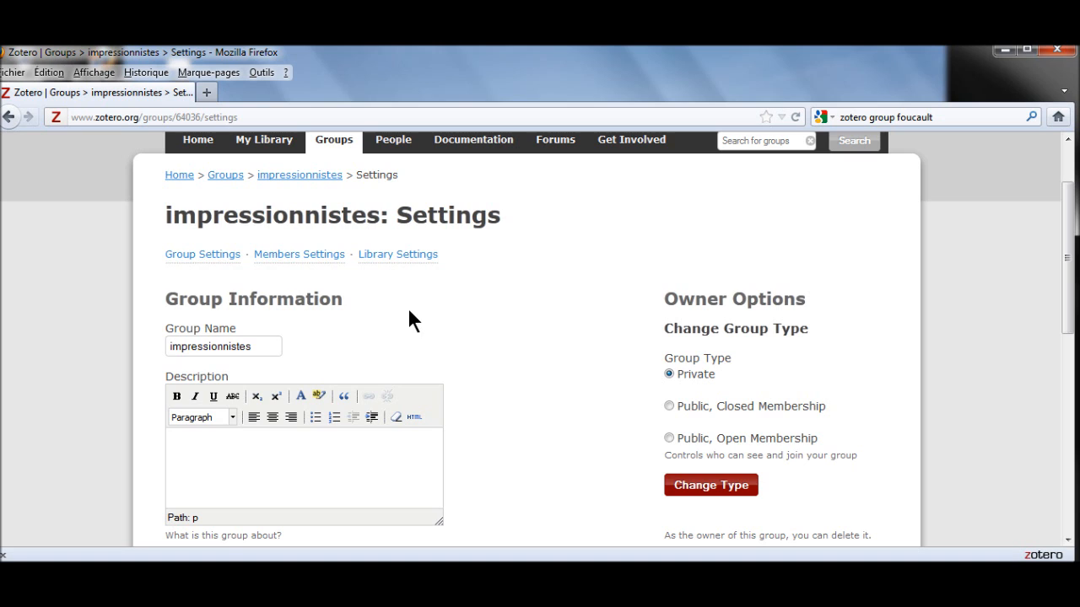
# In the group's library settings, allow any group member to edit the library and save the settings.
pyautogui.click(398, 255)
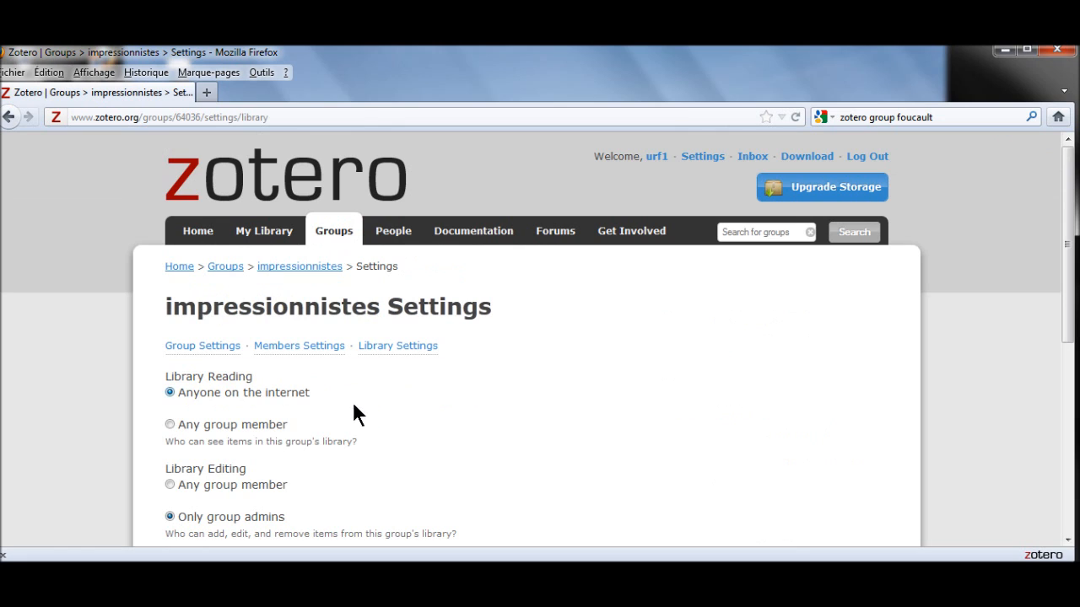
pyautogui.scroll(-2, 357, 426)
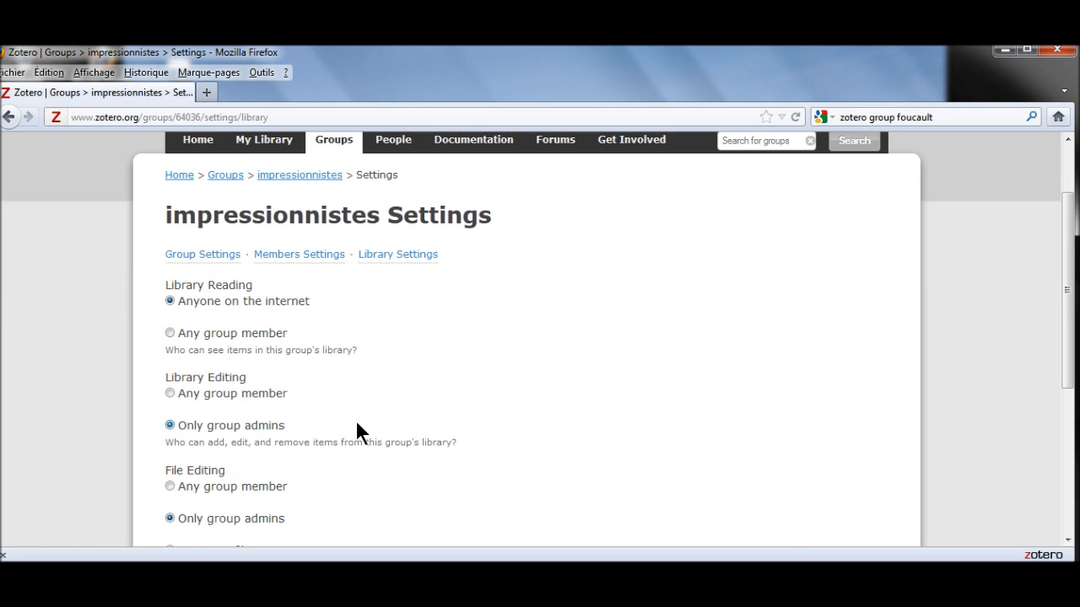
pyautogui.scroll(-2, 357, 426)
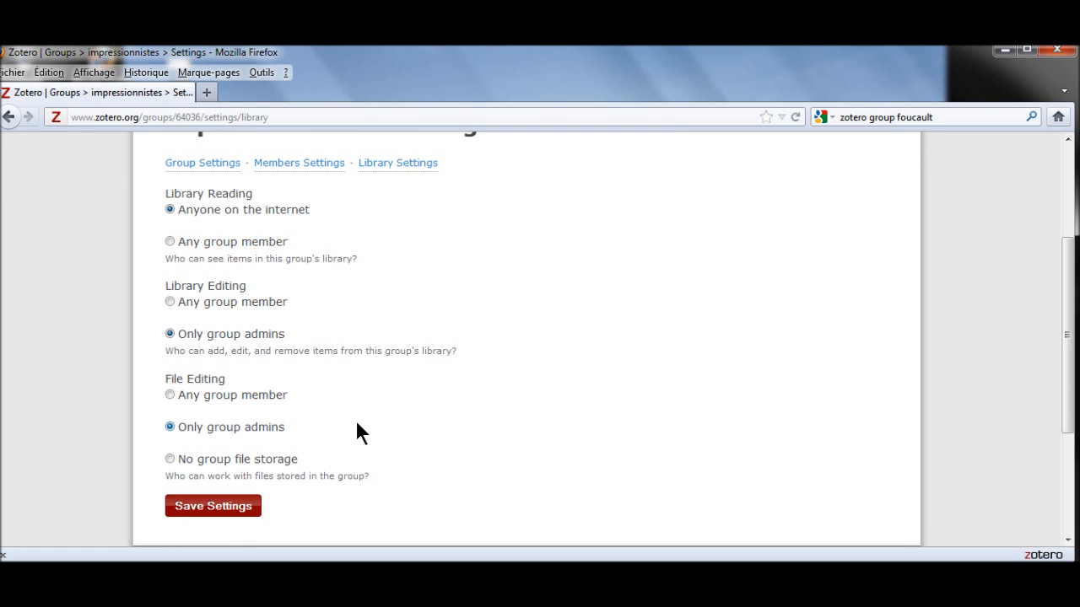
pyautogui.scroll(2, 253, 342)
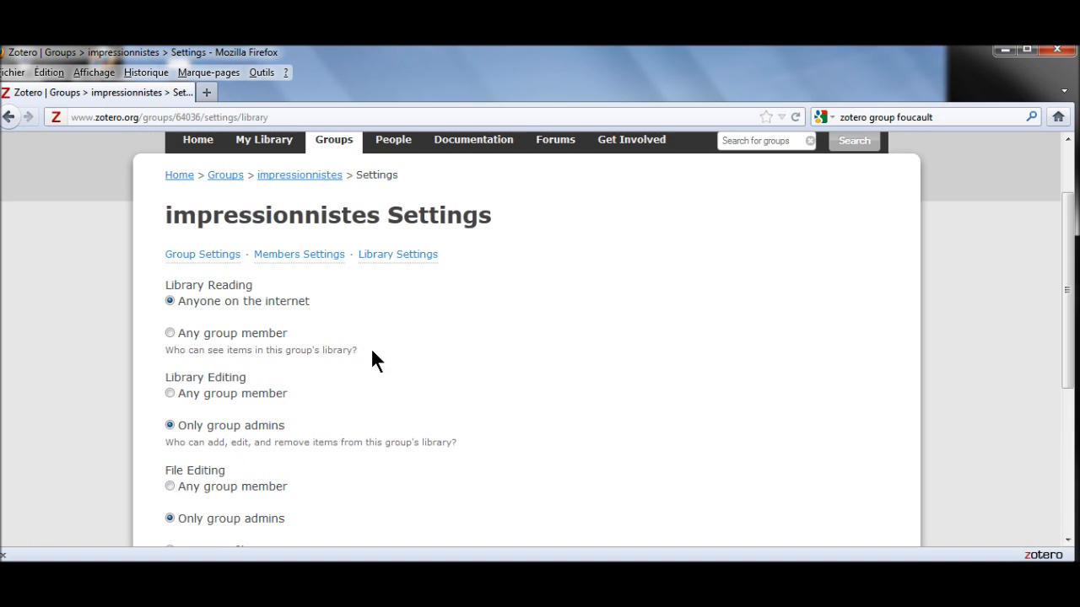
pyautogui.scroll(-2, 372, 352)
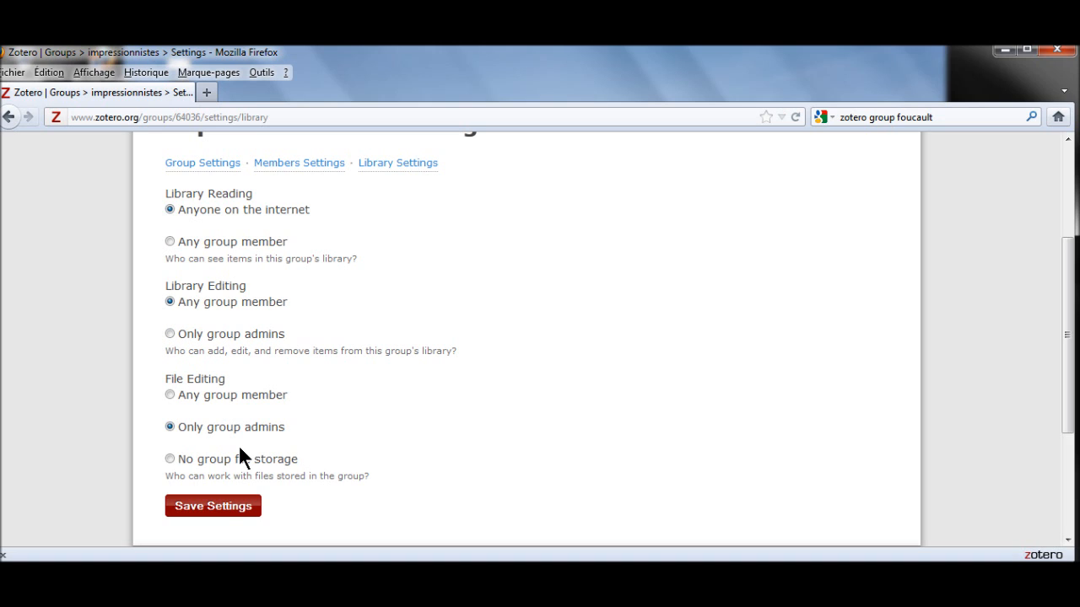
pyautogui.click(235, 513)
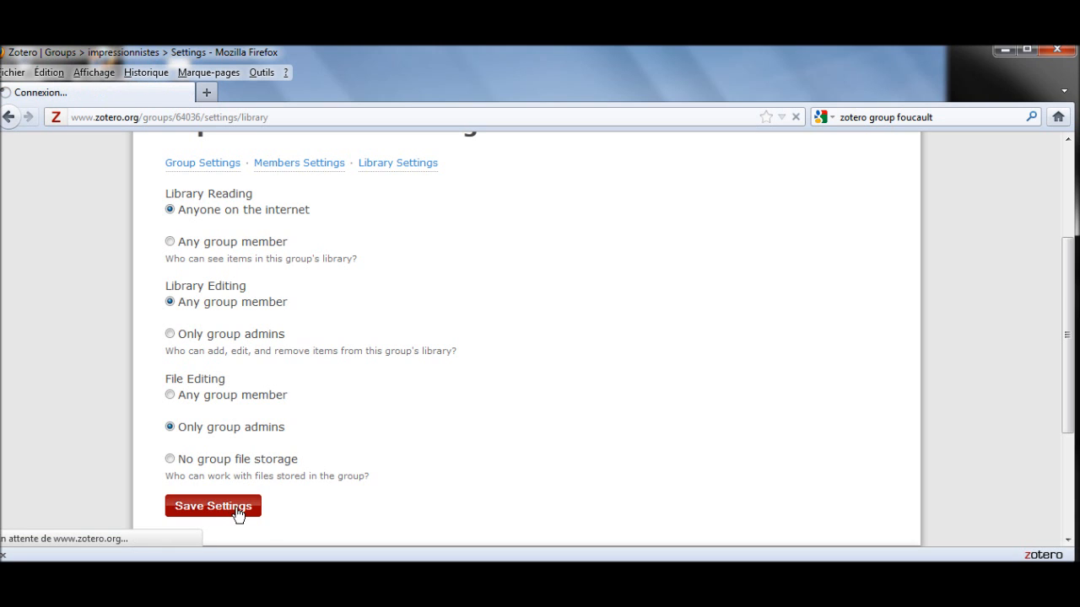
pyautogui.scroll(-2, 345, 480)
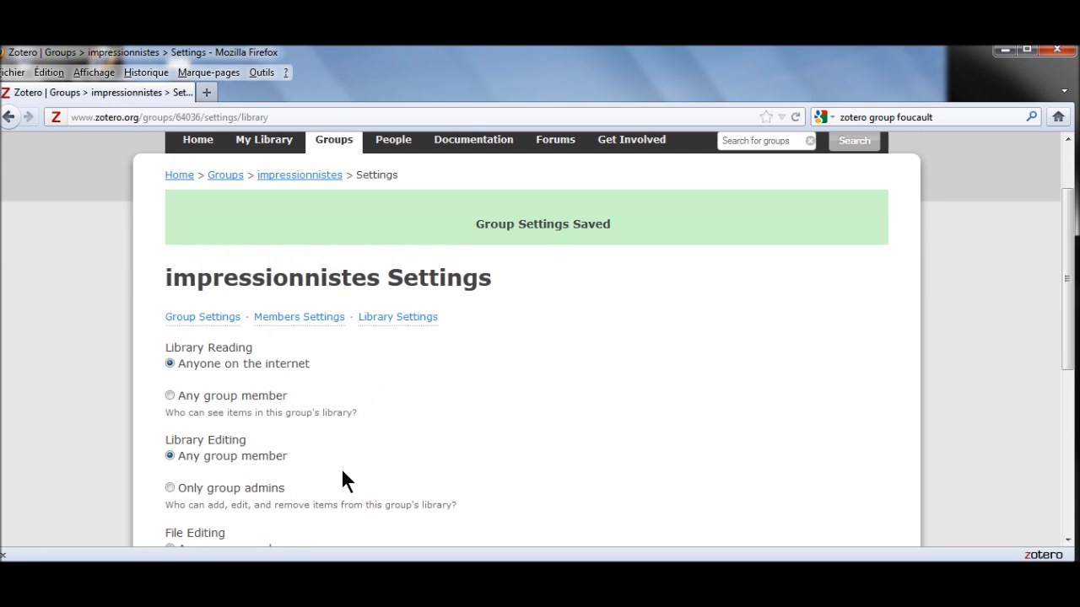
pyautogui.scroll(-2, 341, 468)
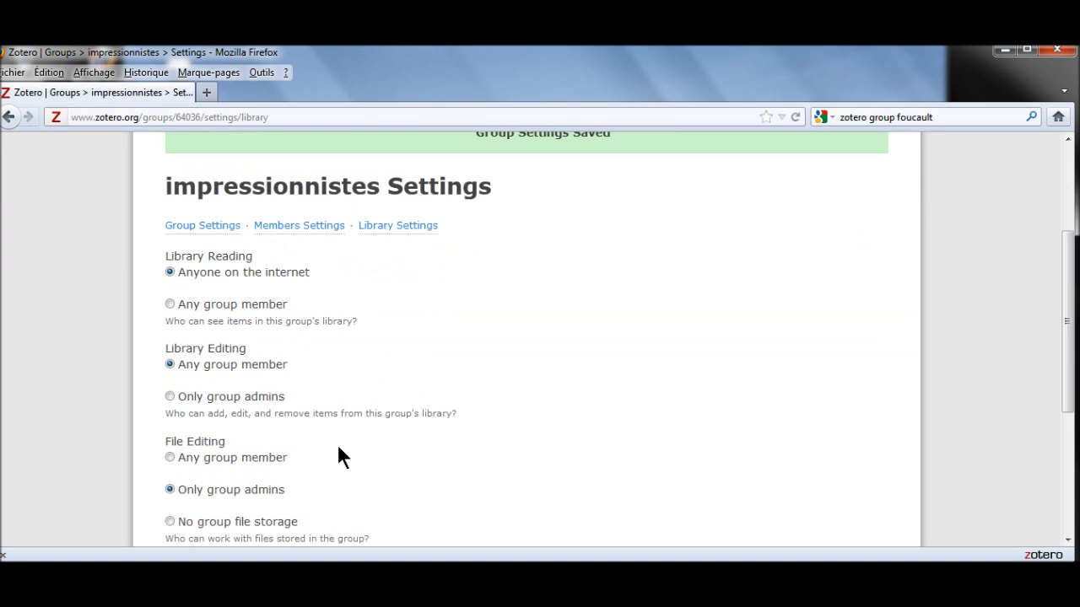
pyautogui.click(317, 232)
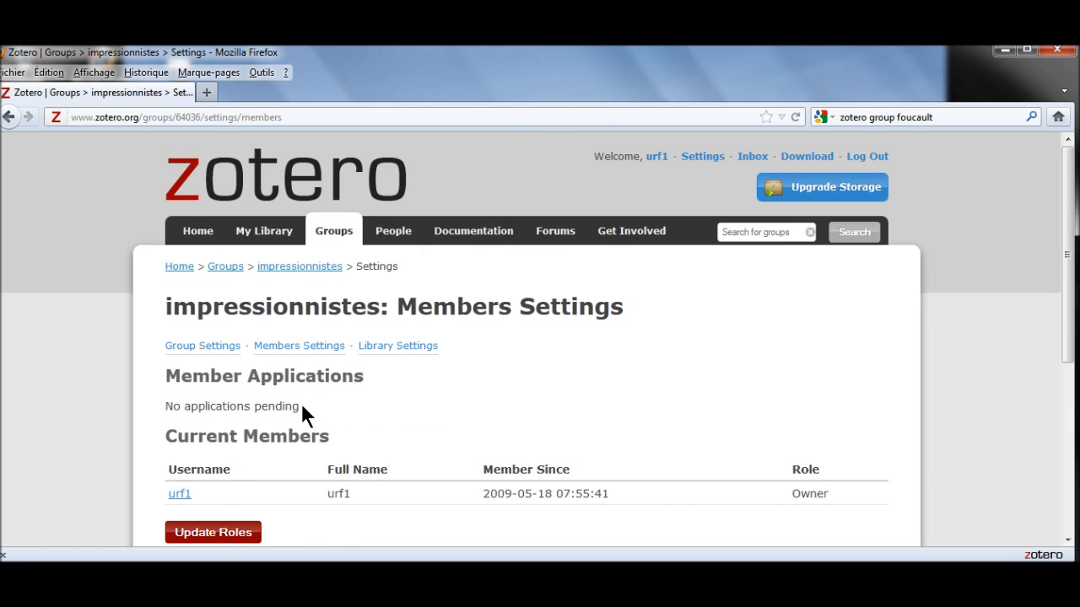
pyautogui.scroll(-4, 338, 403)
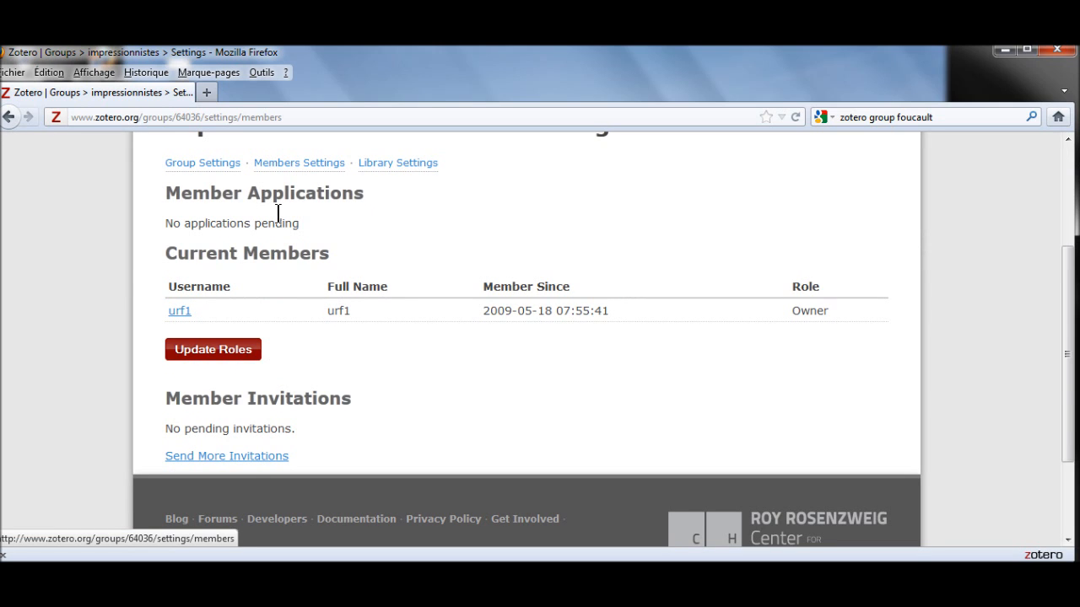
pyautogui.click(256, 456)
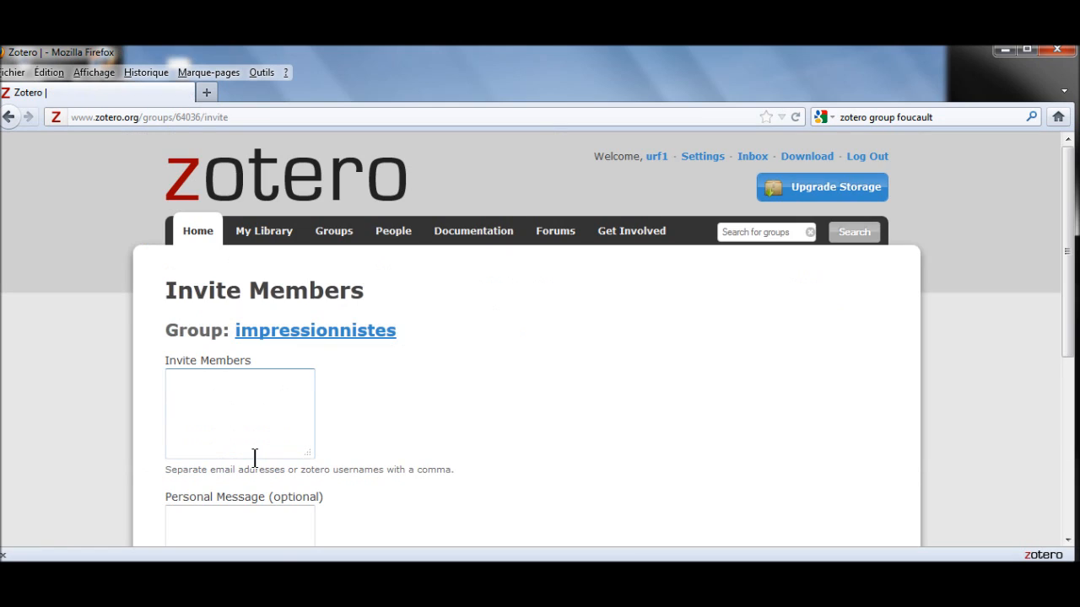
pyautogui.scroll(-2, 255, 457)
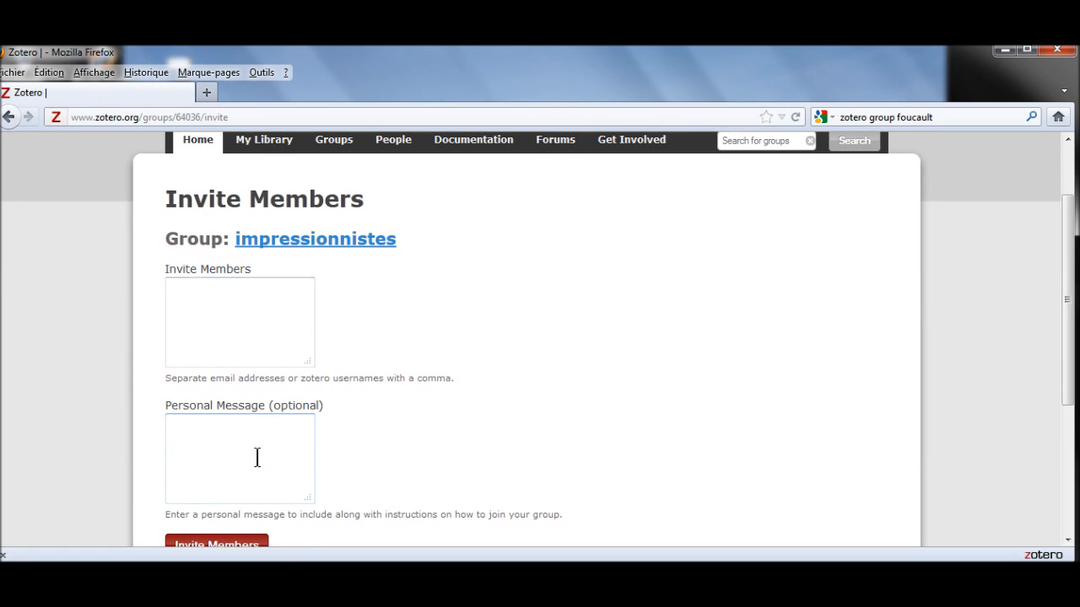
pyautogui.click(205, 300)
pyautogui.write('urf2')
pyautogui.scroll(-2, 203, 312)
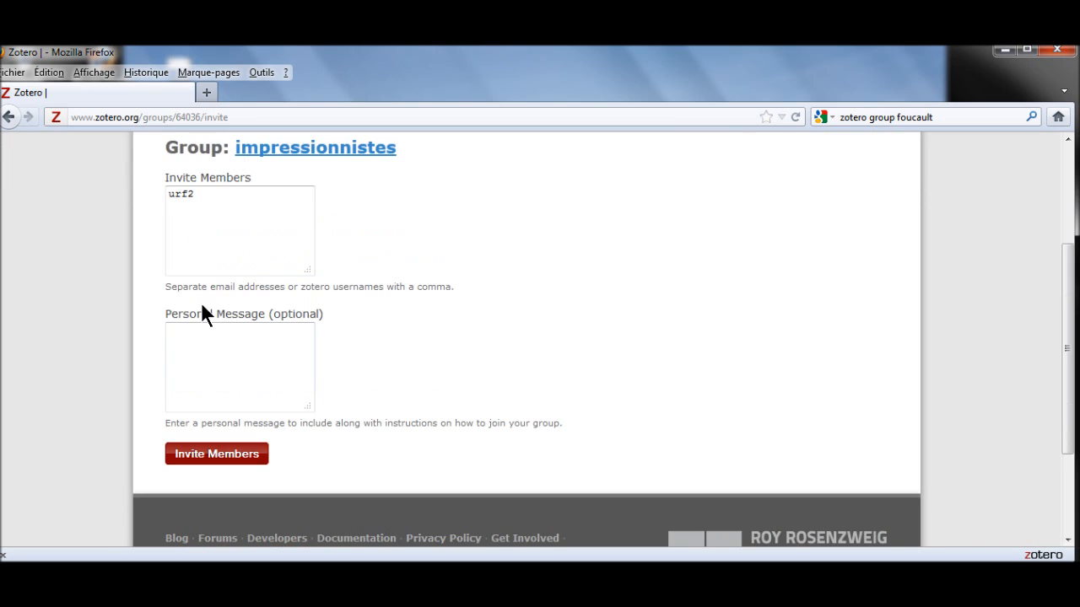
pyautogui.click(253, 460)
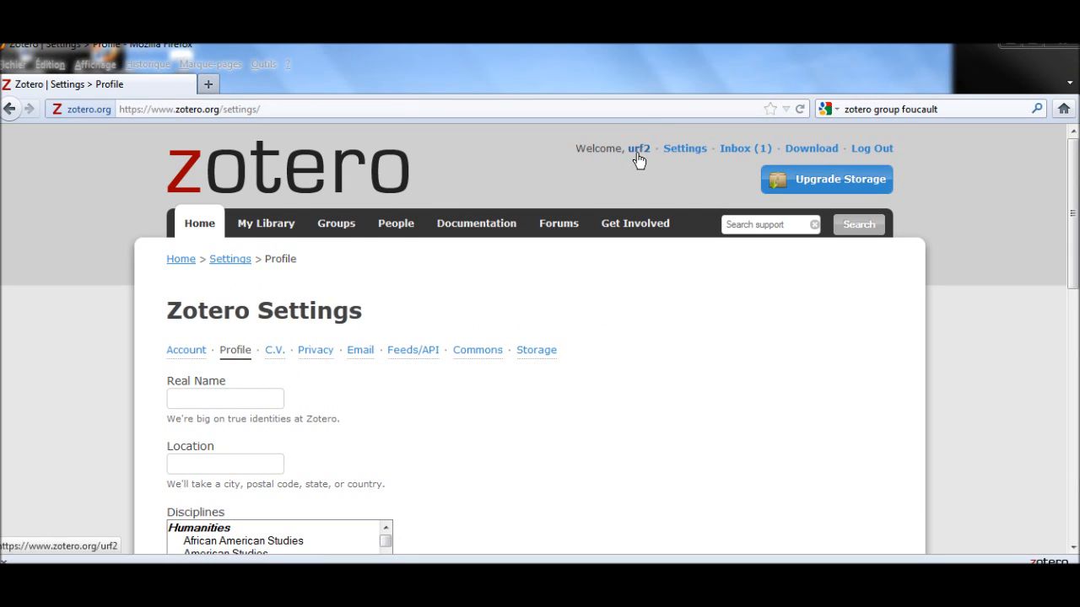
# As urf2, open the Group Invitation message in the inbox, follow its link and join the impressionnistes group.
pyautogui.click(742, 152)
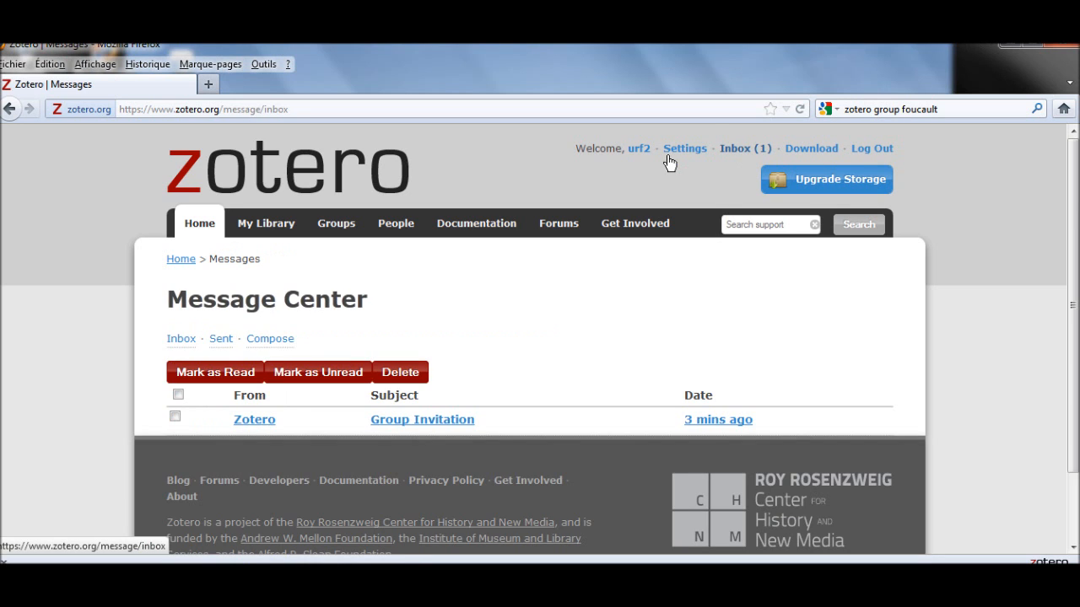
pyautogui.click(446, 421)
pyautogui.scroll(-2, 444, 427)
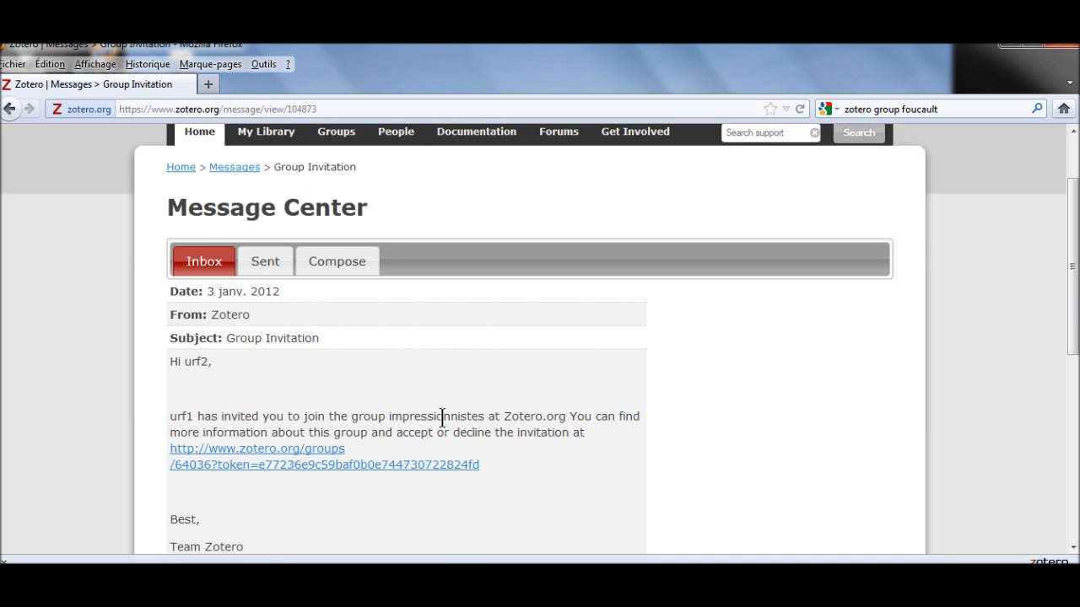
pyautogui.click(300, 457)
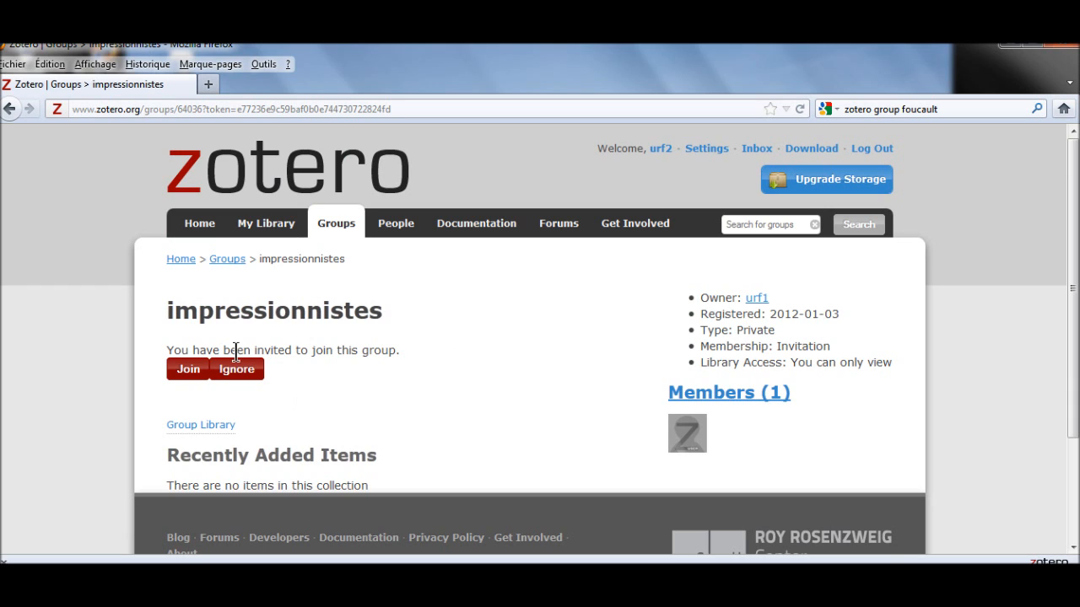
pyautogui.click(187, 374)
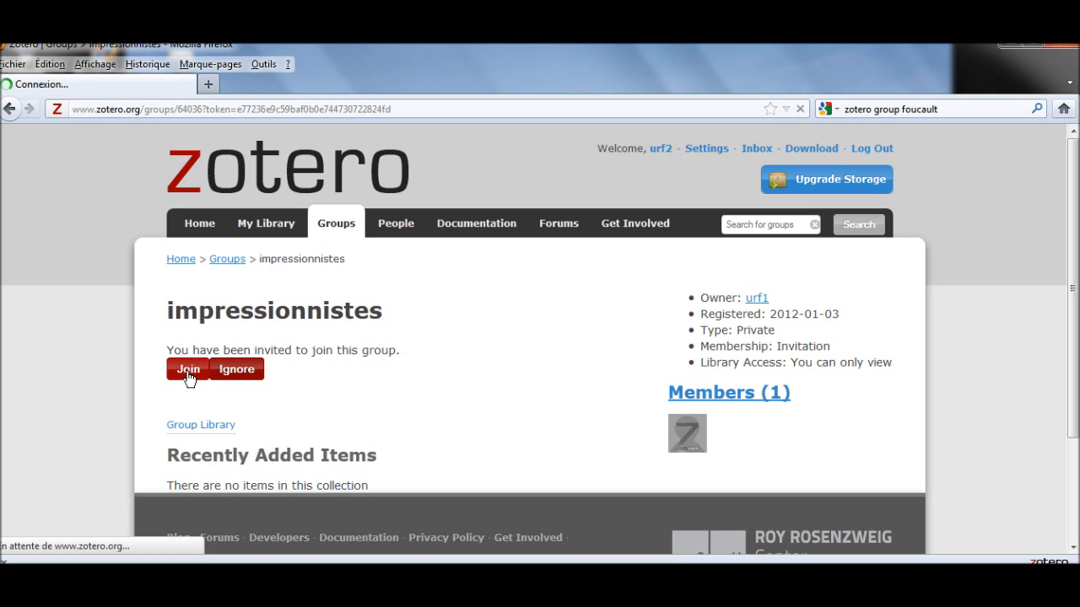
pyautogui.scroll(-2, 540, 407)
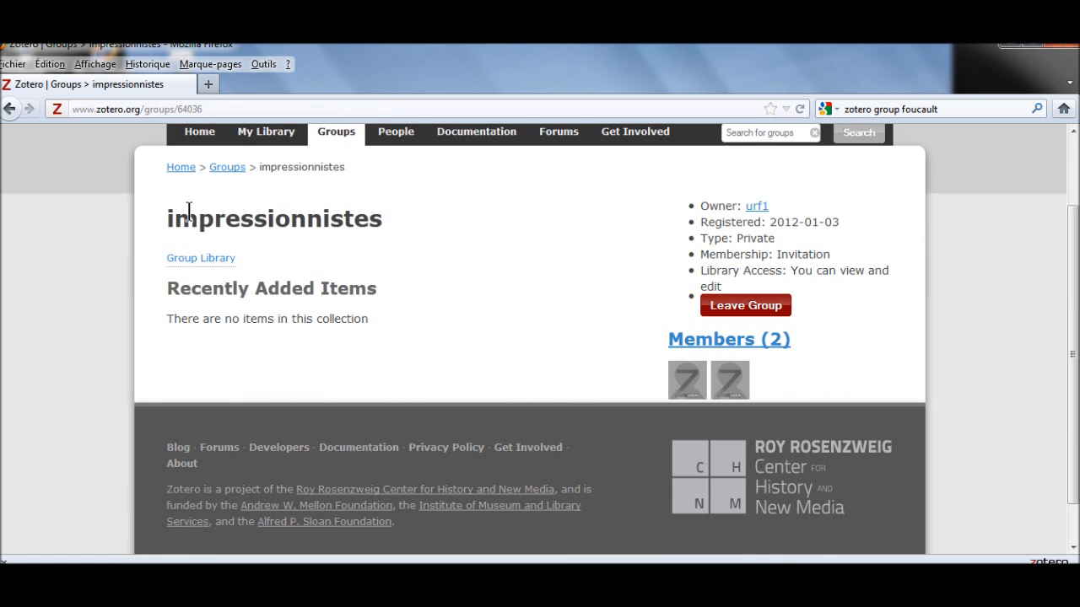
pyautogui.scroll(2, 388, 329)
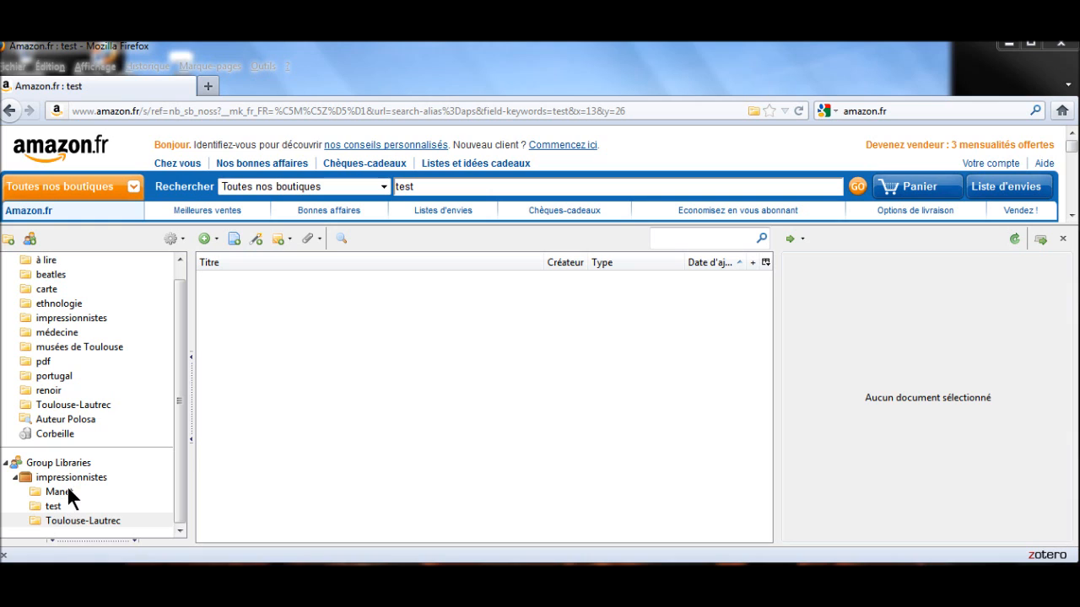
# Copy all three books from the personal Toulouse-Lautrec collection into the impressionnistes group's Toulouse-Lautrec collection and open that group collection.
pyautogui.click(86, 405)
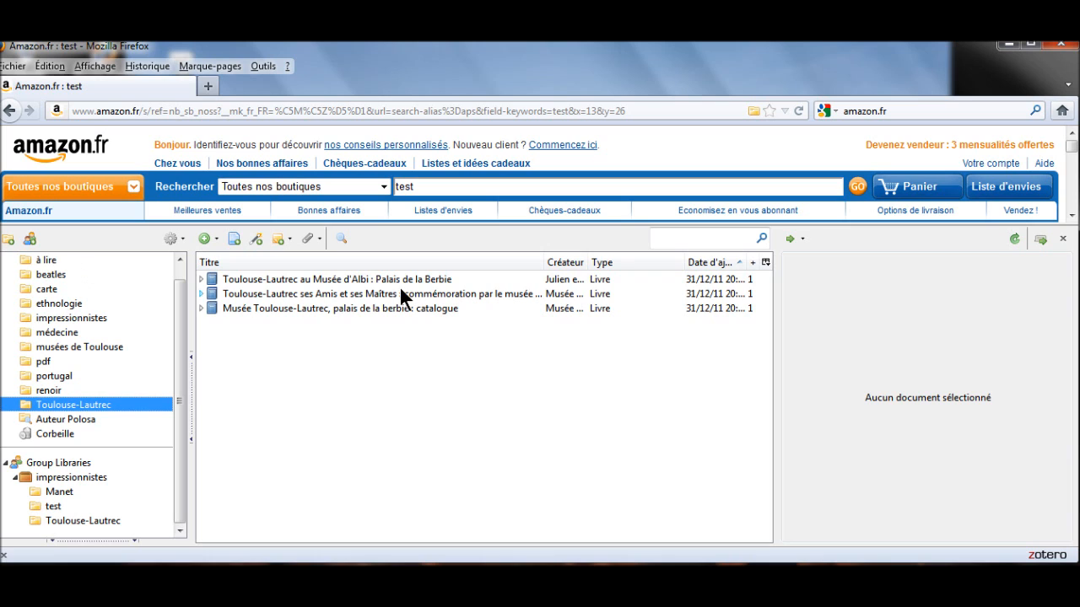
pyautogui.click(364, 281)
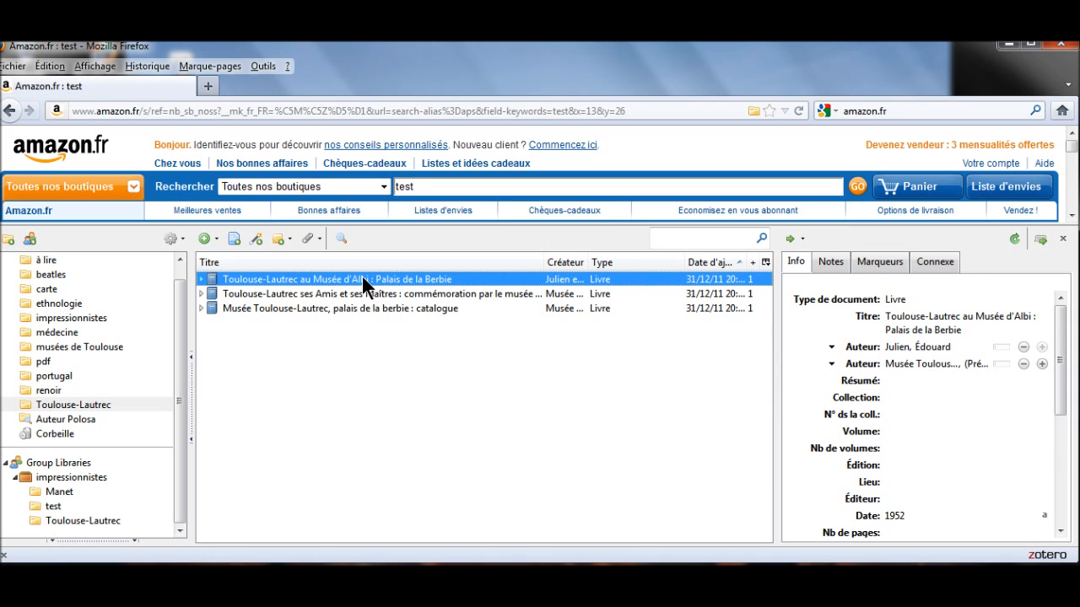
pyautogui.keyDown('shift'); pyautogui.click(355, 306); pyautogui.keyUp('shift')
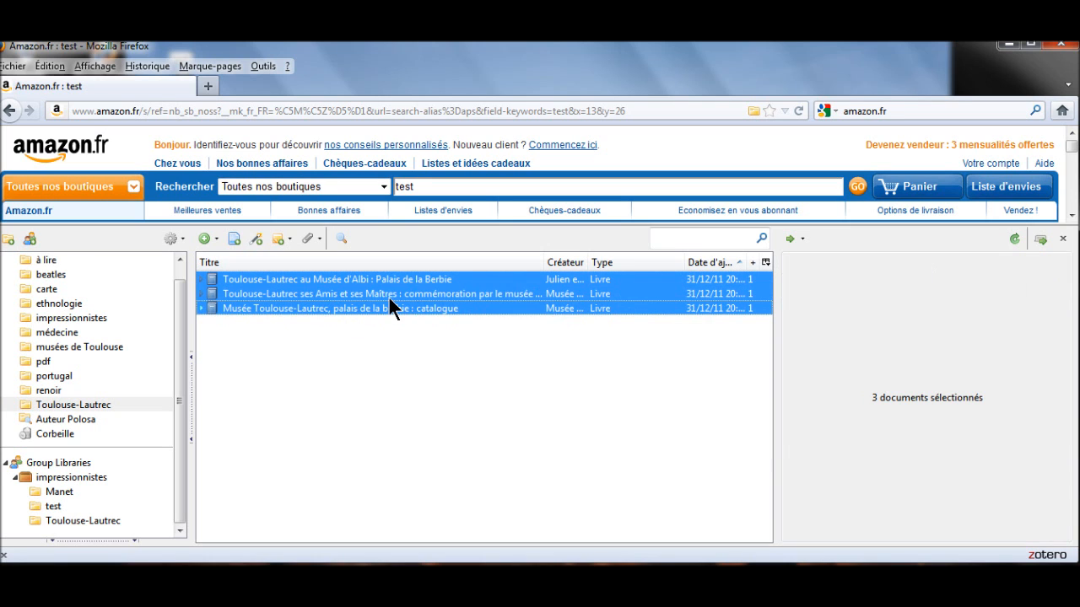
pyautogui.moveTo(399, 290); pyautogui.dragTo(92, 519)
pyautogui.click(92, 520)
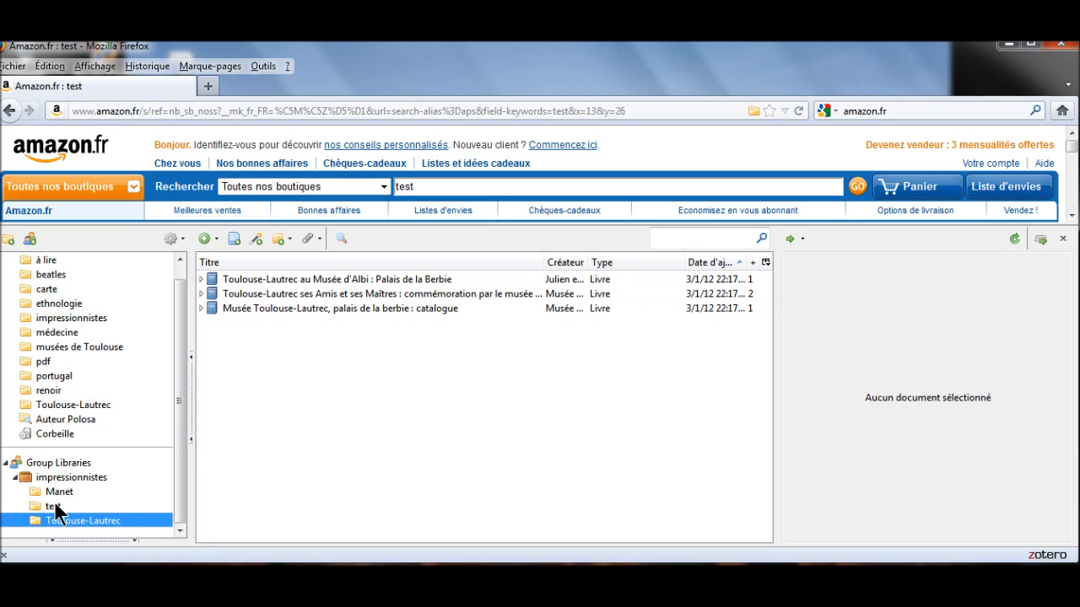
# Add a standalone note to the group's test collection containing the word "test" on three separate lines.
pyautogui.click(54, 506)
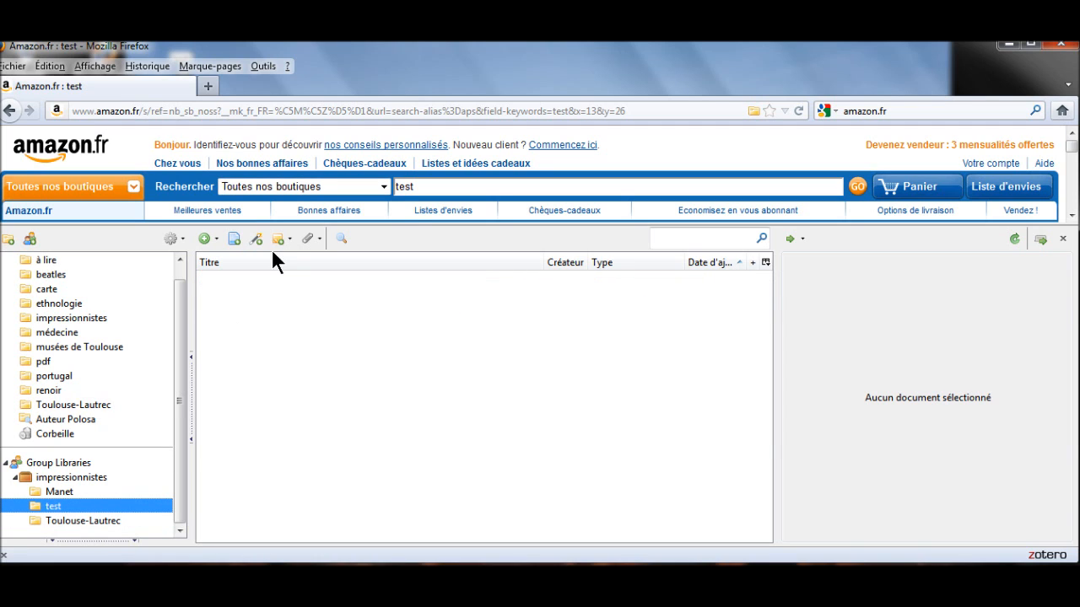
pyautogui.click(290, 235)
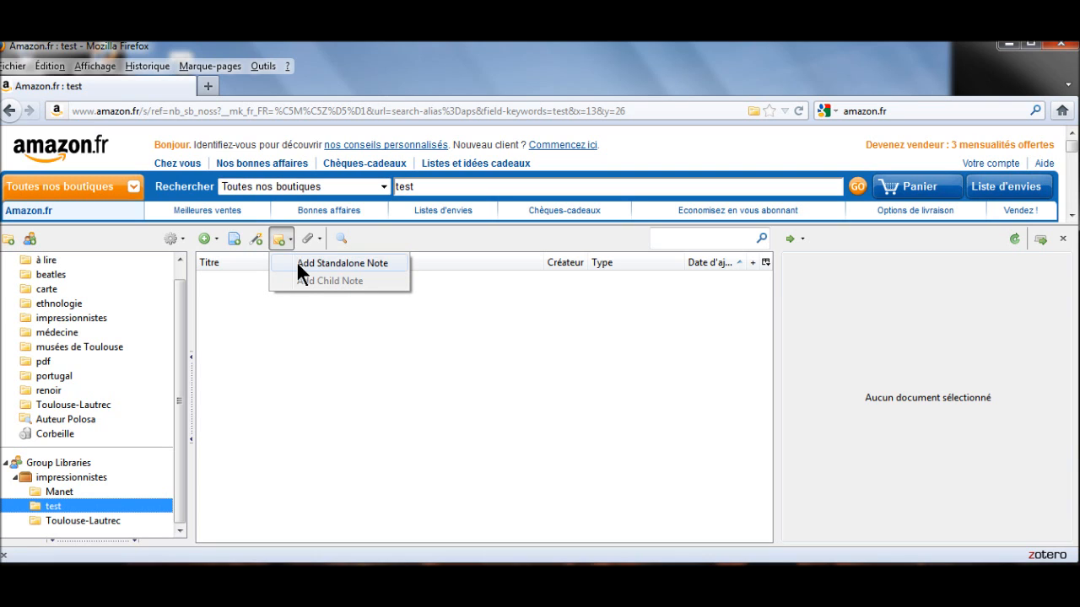
pyautogui.click(296, 262)
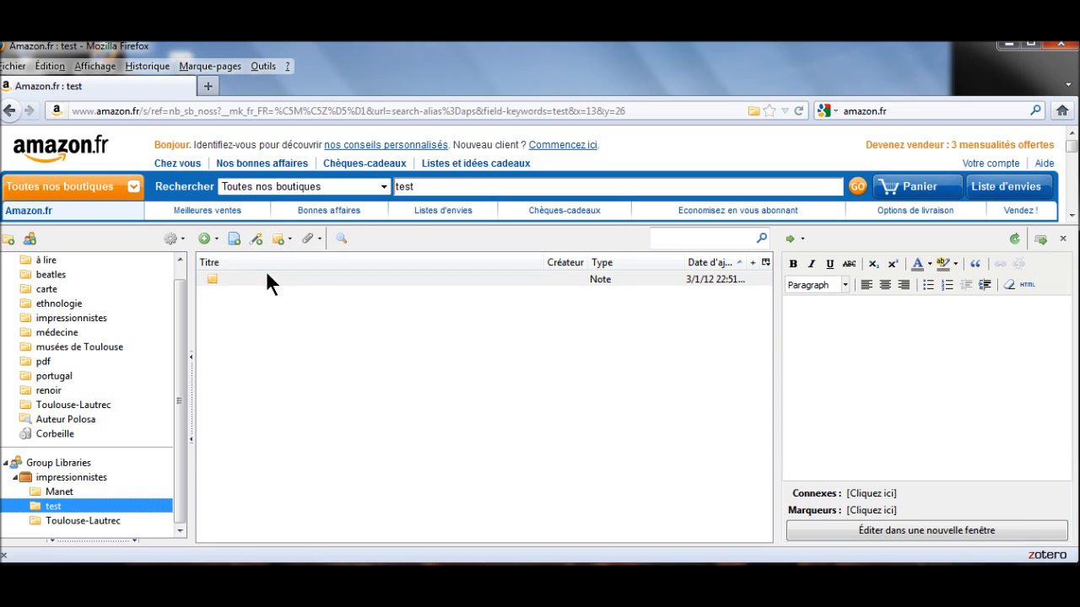
pyautogui.click(266, 273)
pyautogui.click(808, 309)
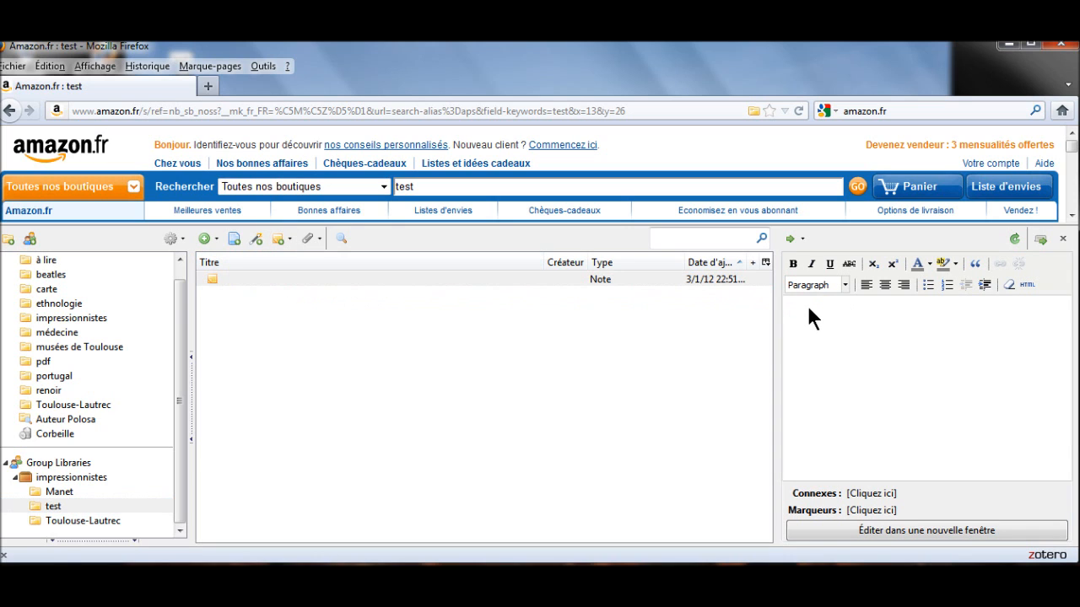
pyautogui.write('test')
pyautogui.press('Return')
pyautogui.write('test')
pyautogui.press('Return')
pyautogui.write('test')
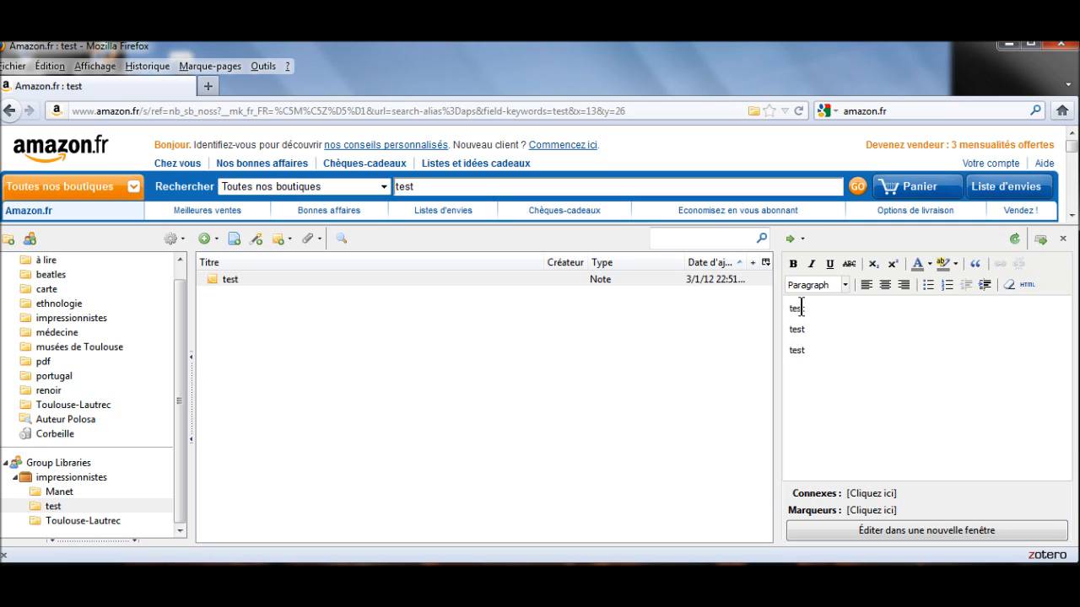